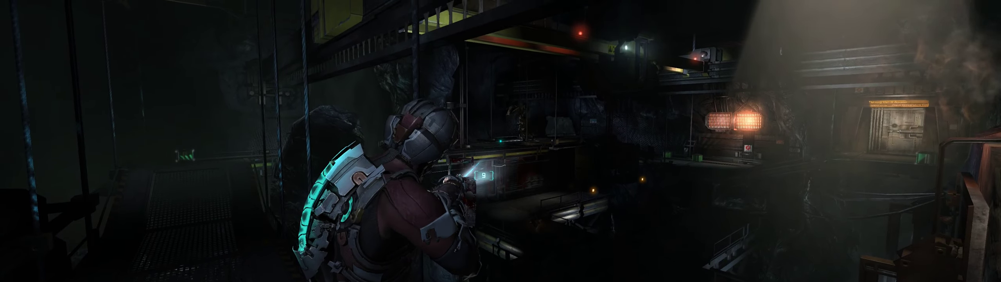
{"action": "left_click", "coordinate": [500, 140]}
{"action": "left_click", "coordinate": [501, 141]}
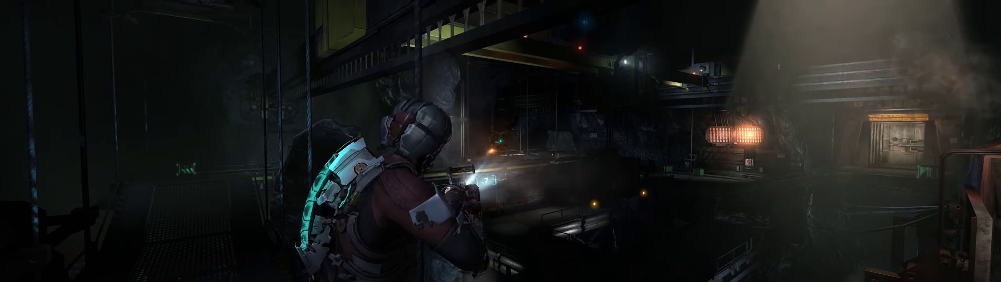